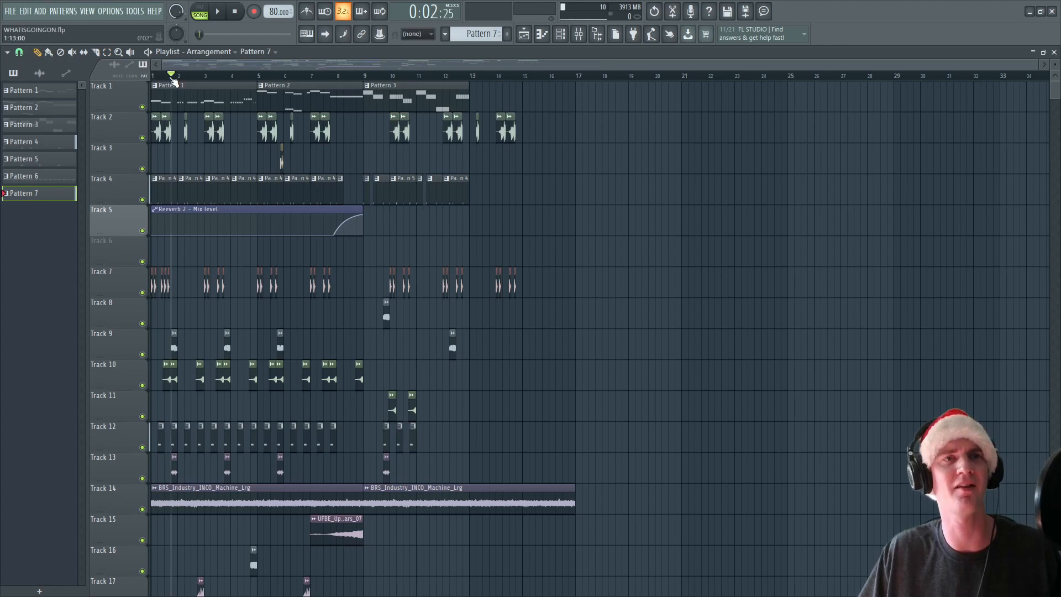
Step: Play a short stretch of the arrangement from its beginning and stop playback
key("space")
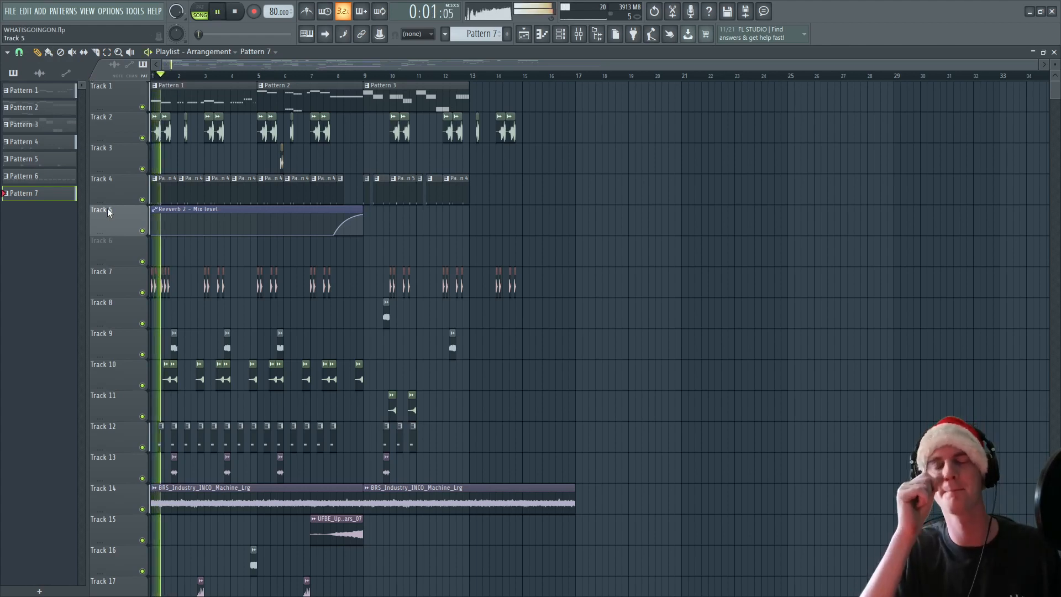
key("space")
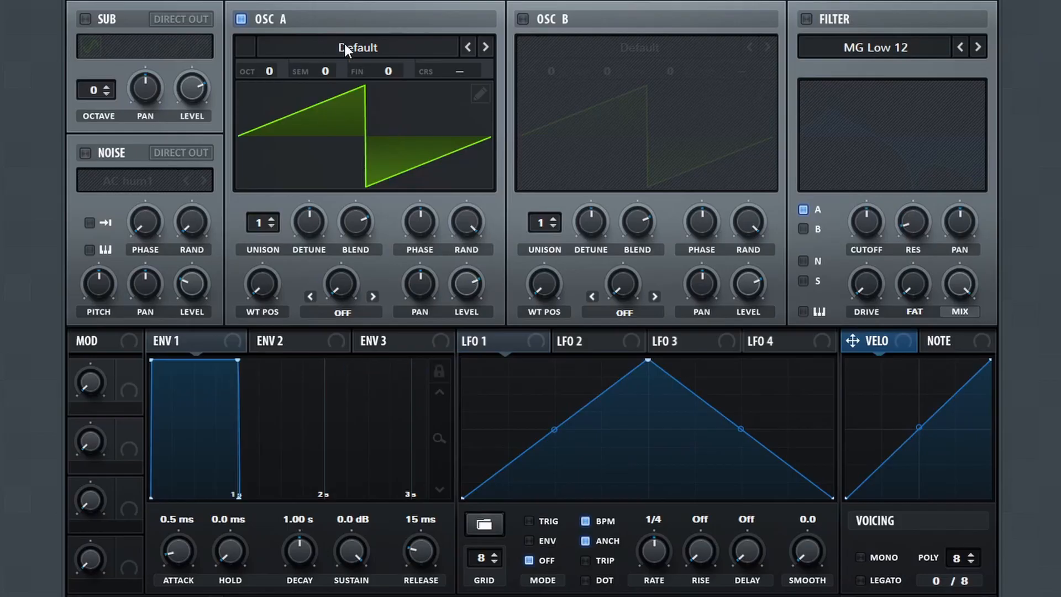
Step: Load the Analog_BD_Sin wavetable into OSC A and an enabled OSC B, and set OSC A's unison to 3
left_click(347, 44)
mouse_move(354, 68)
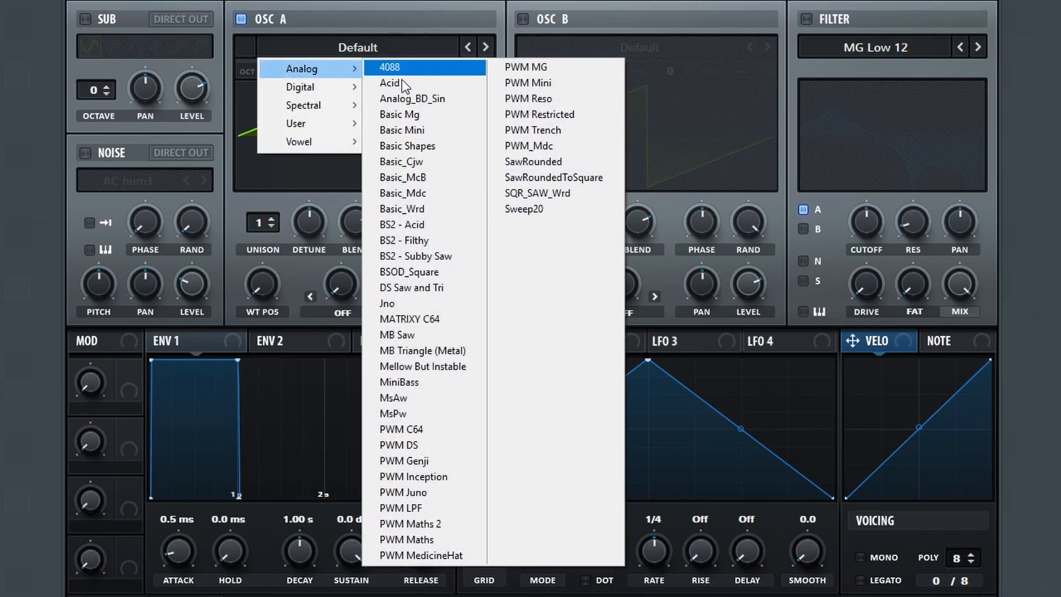
left_click(414, 98)
left_click(548, 20)
left_click(614, 48)
mouse_move(611, 72)
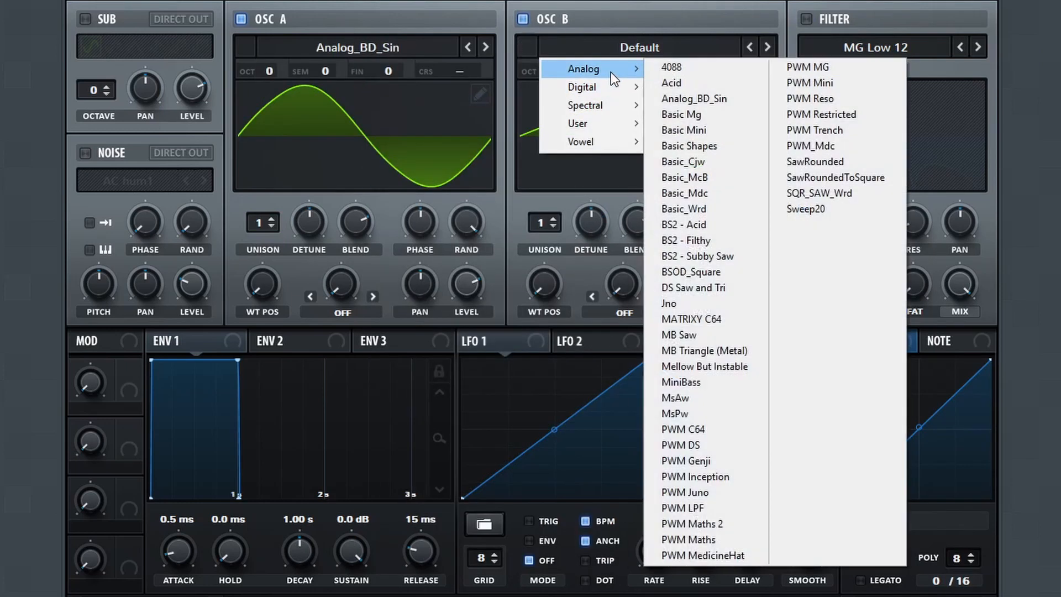
left_click(732, 101)
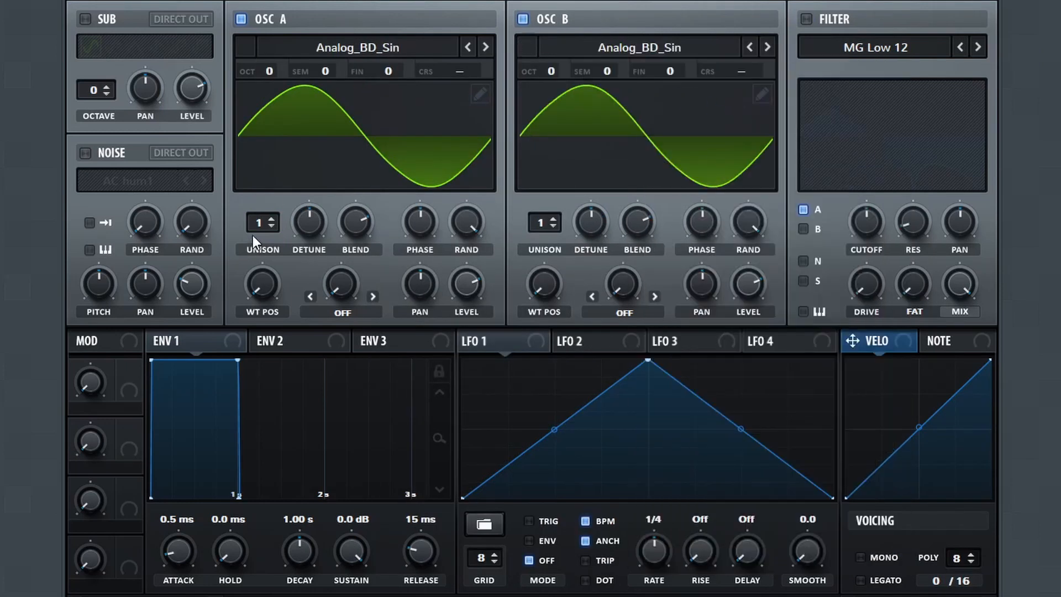
left_click_drag(253, 235, 277, 205)
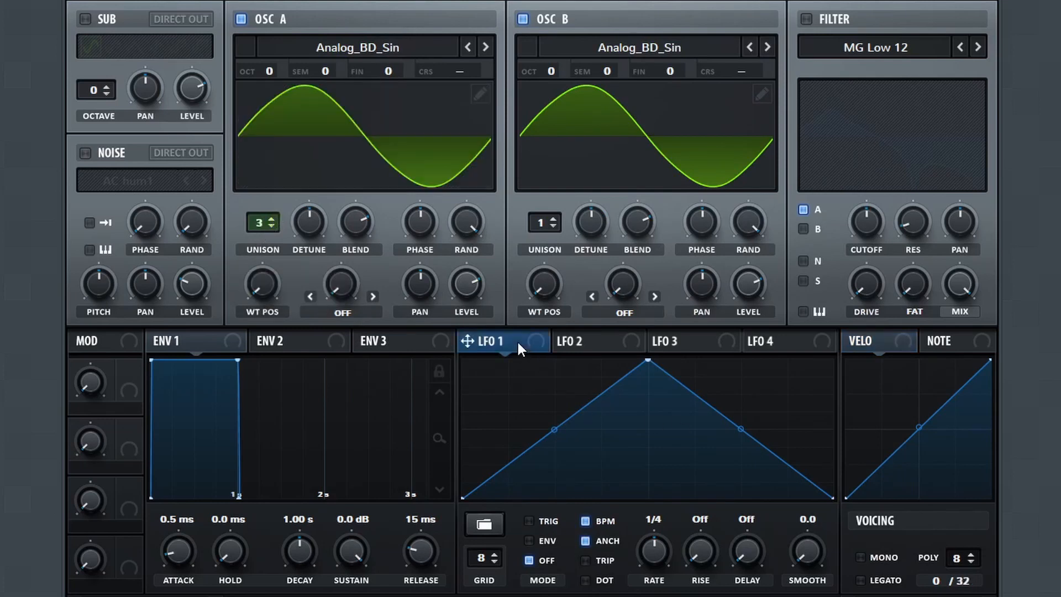
Step: Reshape LFO 1 into a curved rising ramp in TRIG mode at rate 1/2 and route it to OSC A's level
left_click_drag(647, 361, 831, 360)
left_click_drag(647, 429, 657, 434)
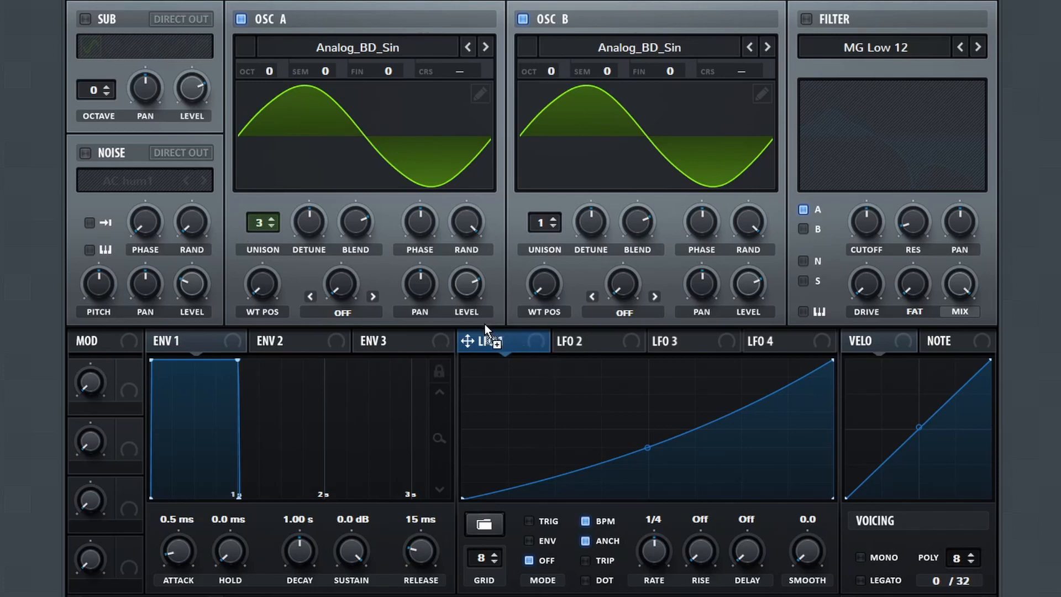
left_click_drag(469, 287, 467, 288)
left_click_drag(447, 269, 452, 226)
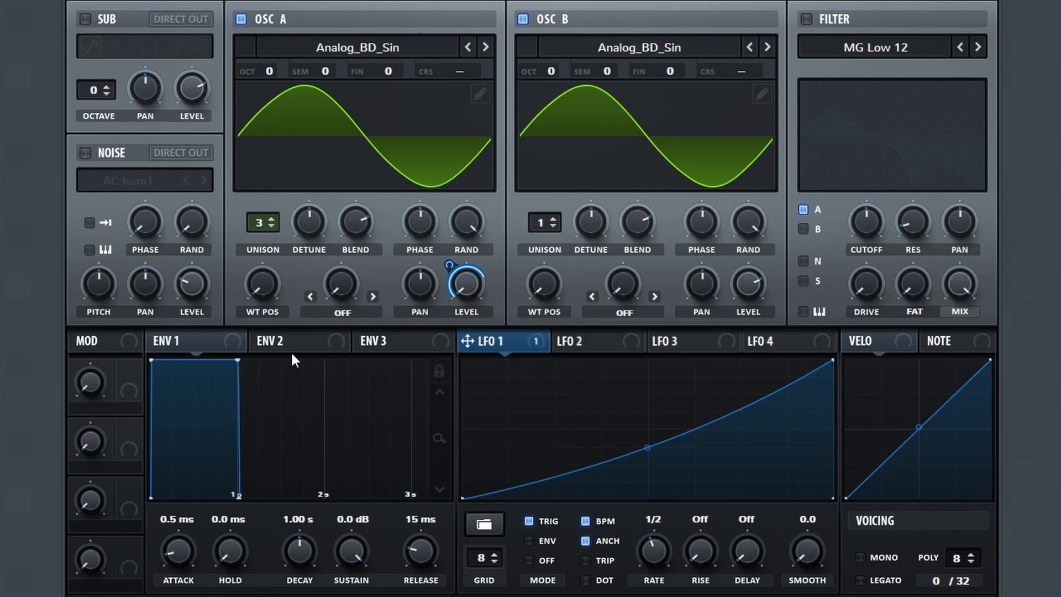
Step: Set OSC A's octave to -3, and OSC B's octave to -1 with its level at 0%
left_click_drag(274, 70, 267, 167)
left_click_drag(557, 70, 555, 83)
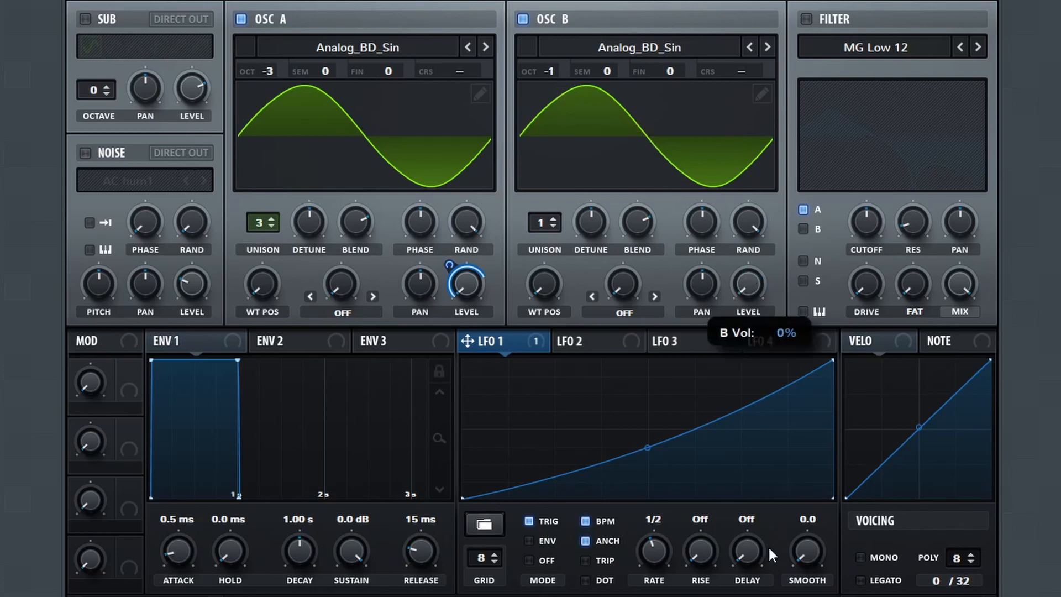
Step: Set OSC A's warp mode to FM (from B) and modulate the warp amount slightly with LFO 1
left_click(353, 316)
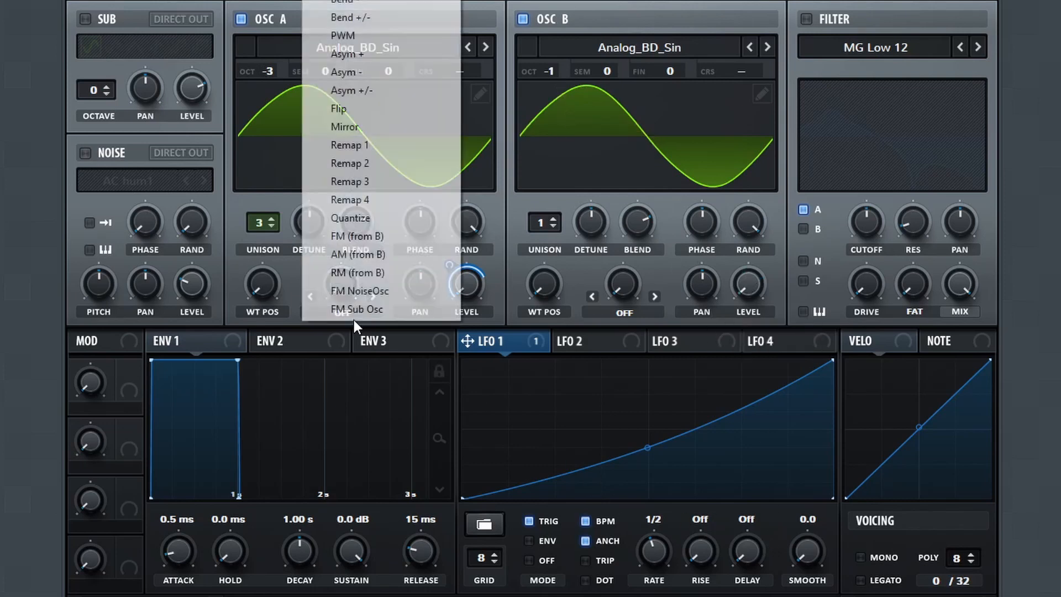
left_click(390, 234)
left_click_drag(339, 286, 313, 313)
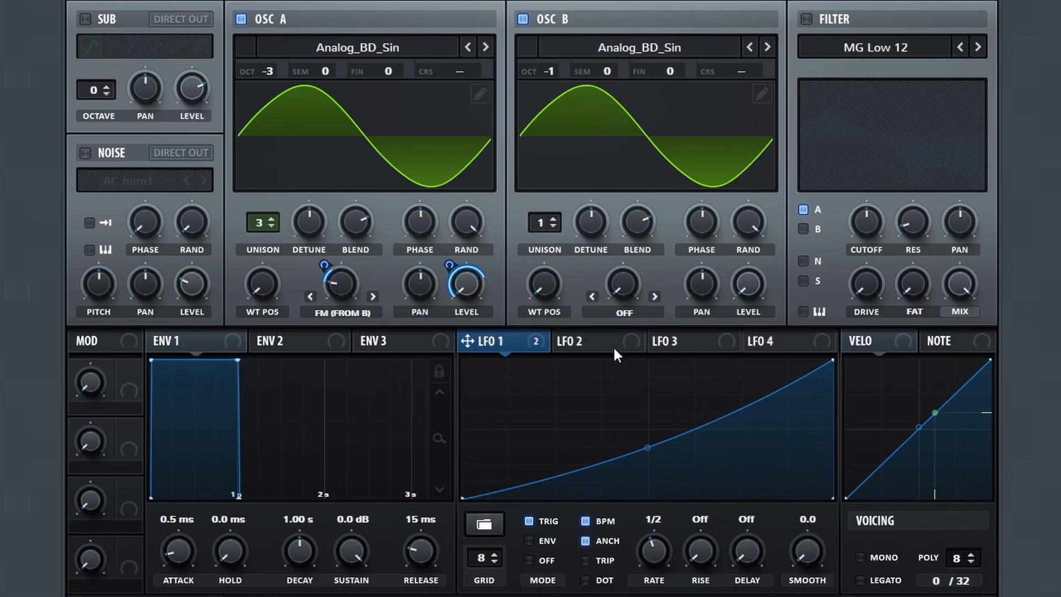
Step: Enable the filter and choose the BN 12 type from the Multi filters
left_click(817, 22)
left_click(847, 41)
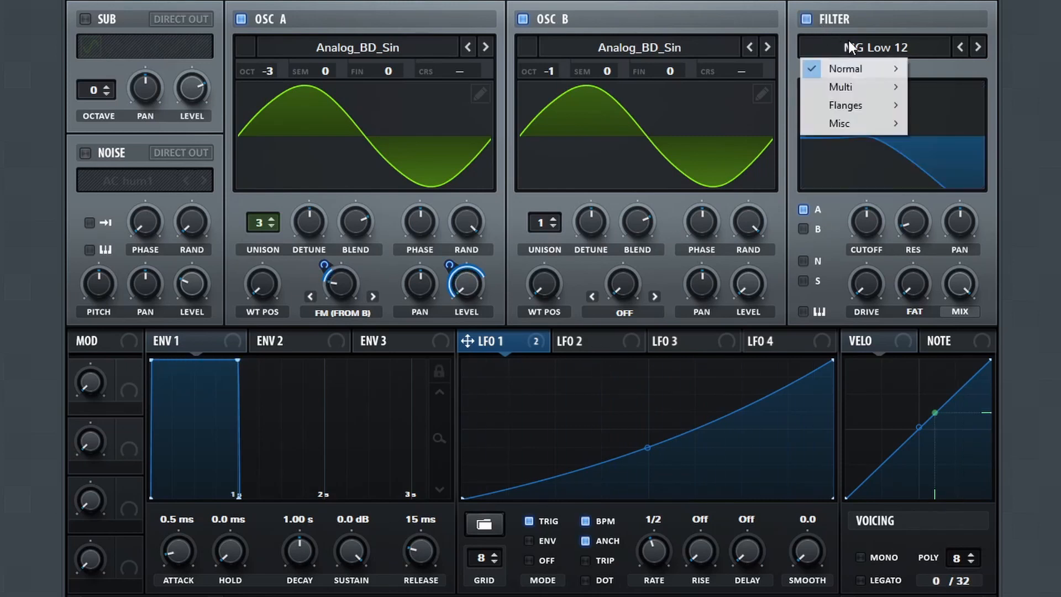
mouse_move(854, 68)
mouse_move(854, 88)
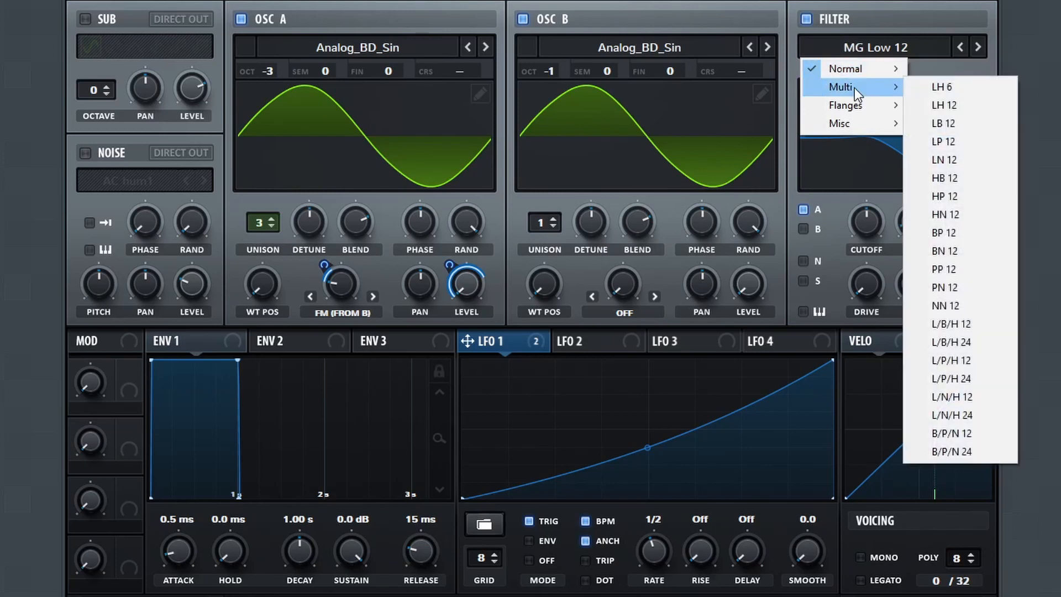
left_click(946, 251)
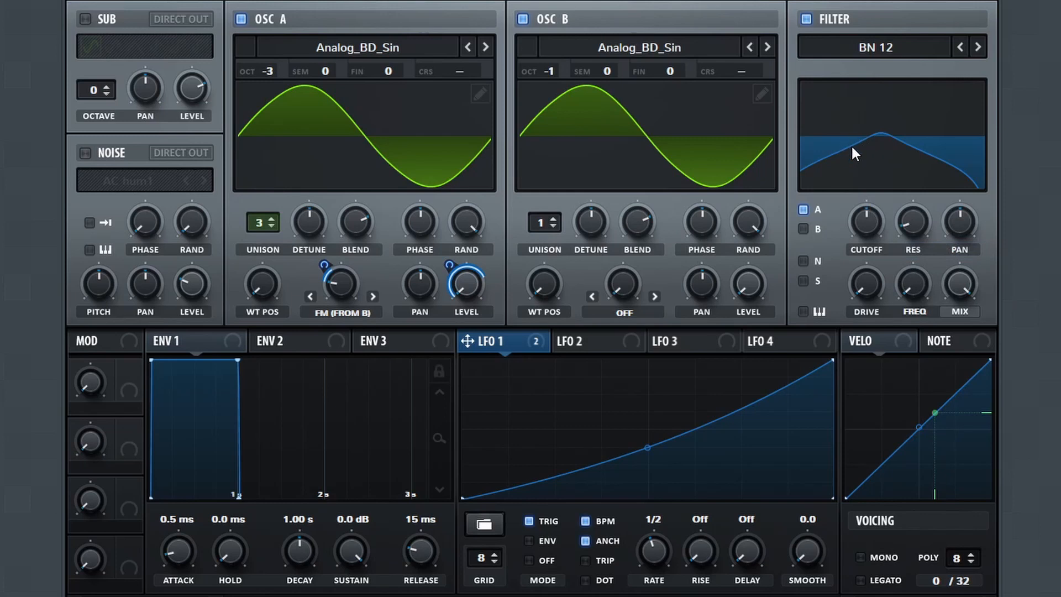
Step: Lower the filter cutoff, set its resonance to 26%, and modulate the cutoff with LFO 1
left_click_drag(865, 220, 857, 234)
left_click_drag(870, 284, 915, 196)
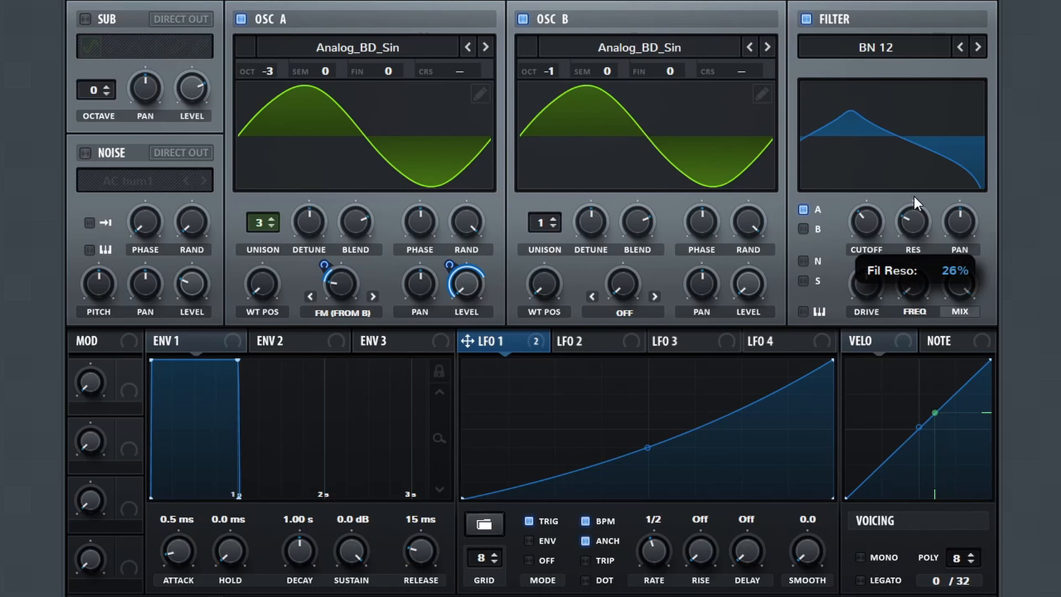
left_click_drag(914, 197, 843, 250)
left_click(873, 216)
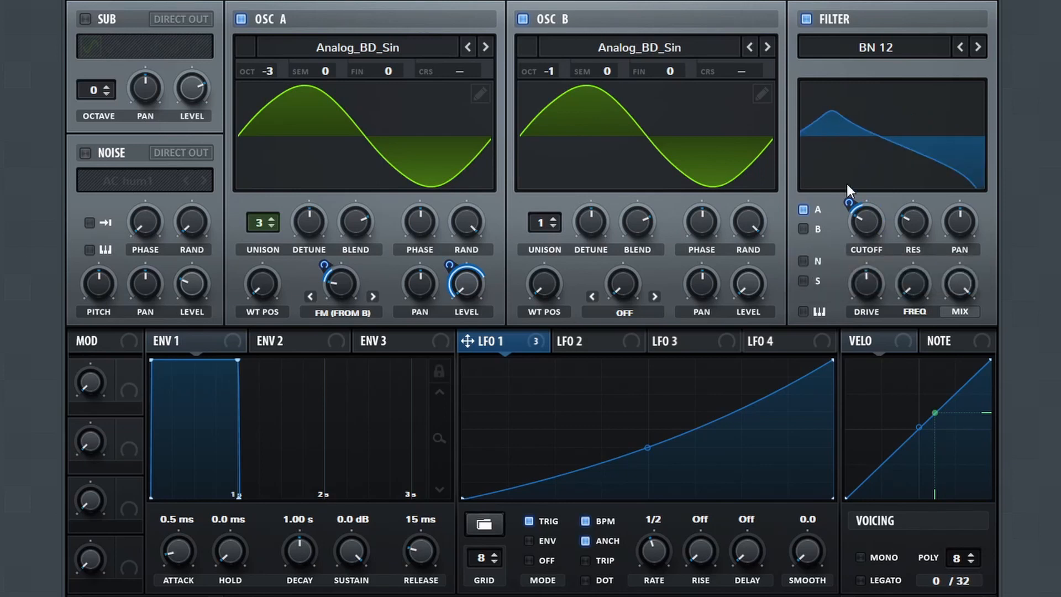
Step: Raise the filter's FREQ and modulate it downward with LFO 2 in TRIG mode at rate 1/8
left_click(599, 338)
left_click_drag(909, 282, 926, 176)
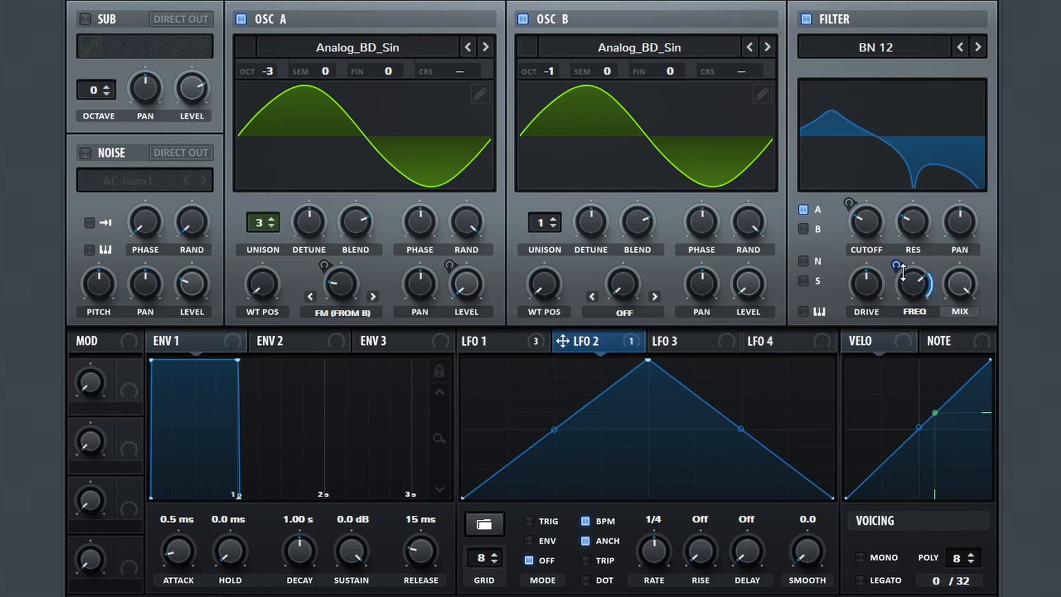
left_click_drag(902, 272, 878, 307)
left_click_drag(659, 554, 658, 549)
left_click(550, 521)
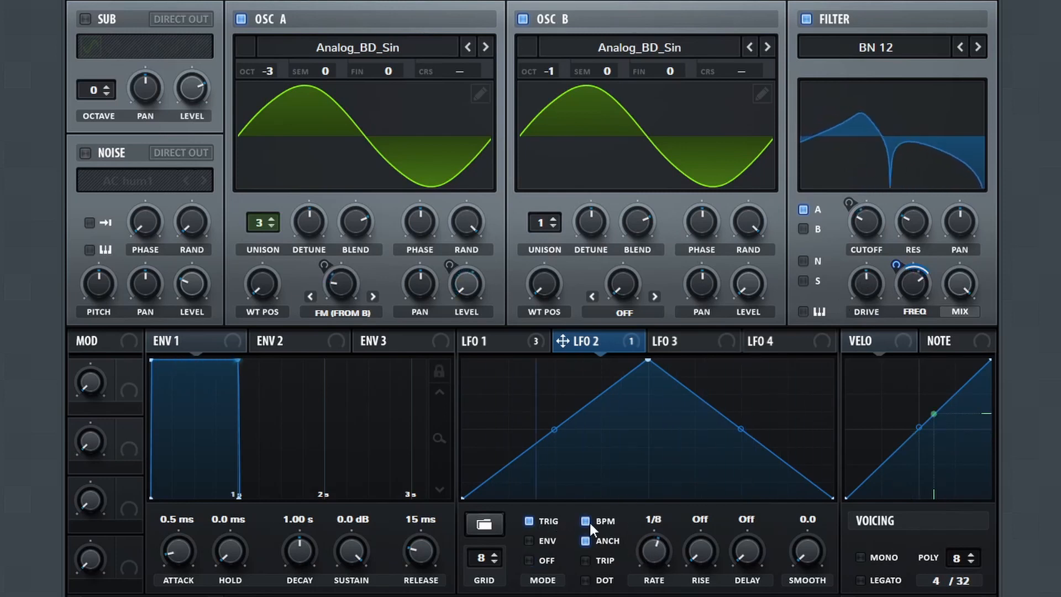
Step: Enable the AC hum1 noise oscillator with its level at zero and modulate that level slightly with LFO 1
left_click(511, 338)
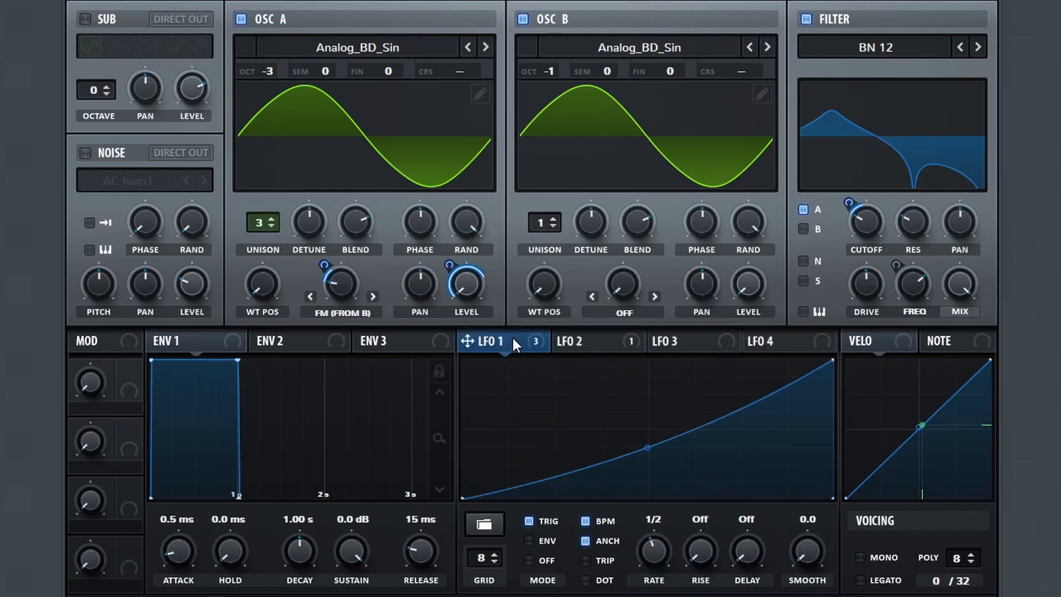
left_click(101, 151)
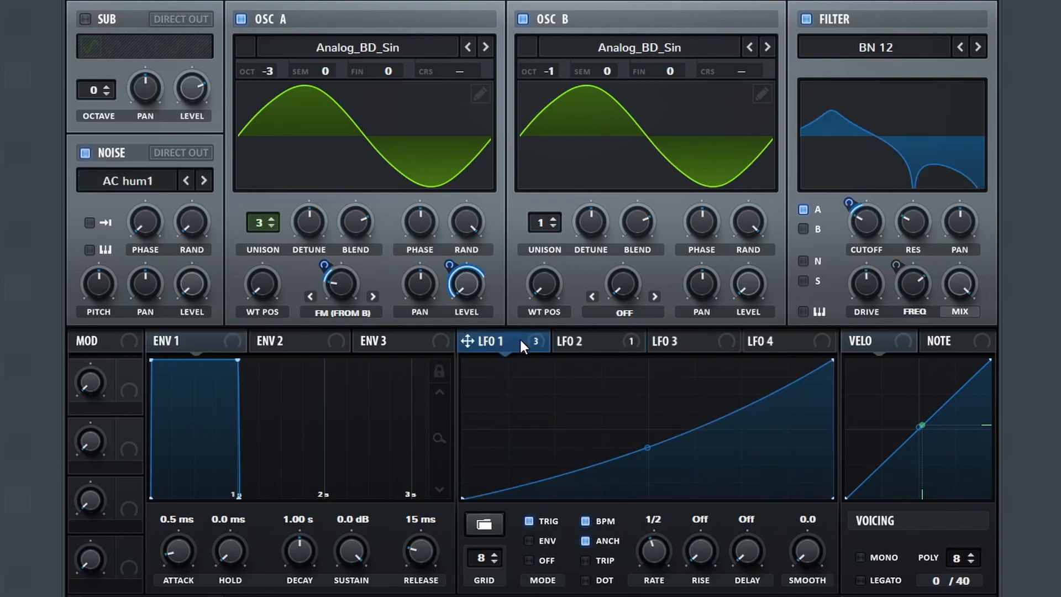
left_click_drag(170, 293, 159, 340)
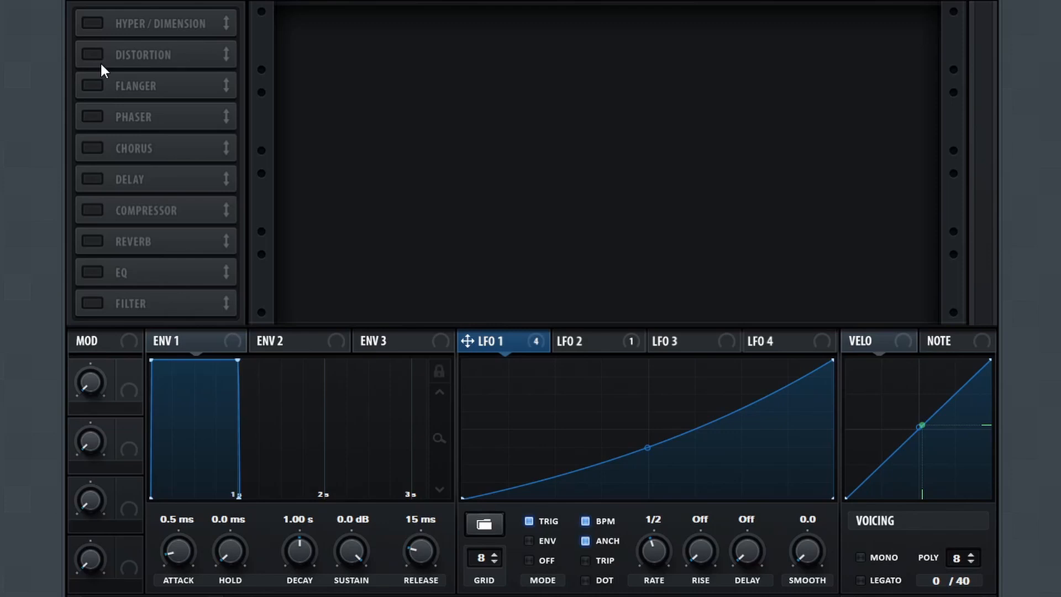
Step: Enable Tube distortion with high drive, and place a multiband compressor directly after it in the effects chain
left_click(92, 54)
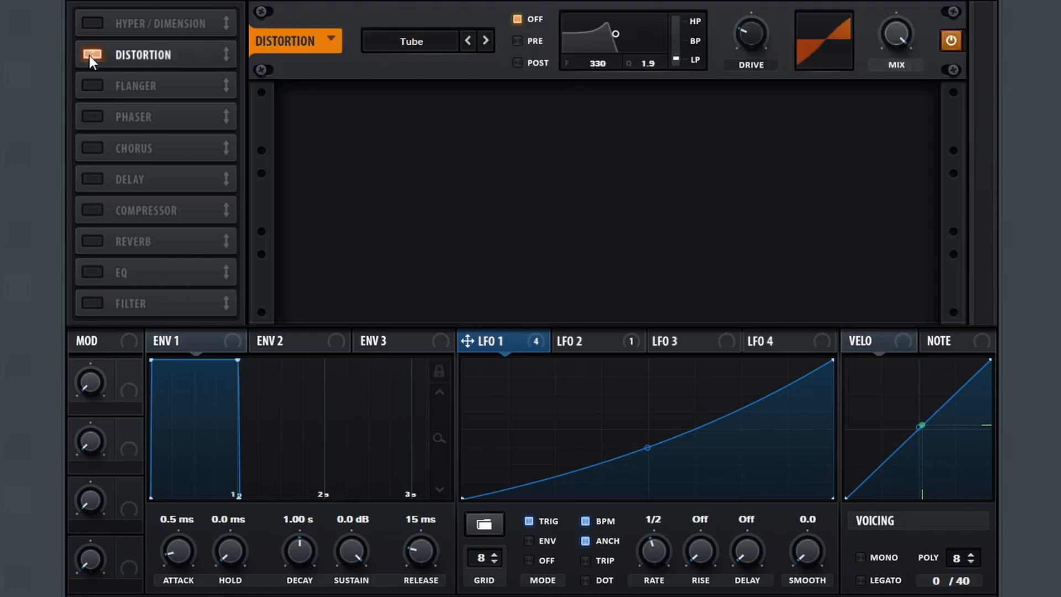
left_click_drag(749, 18, 749, 5)
left_click(93, 210)
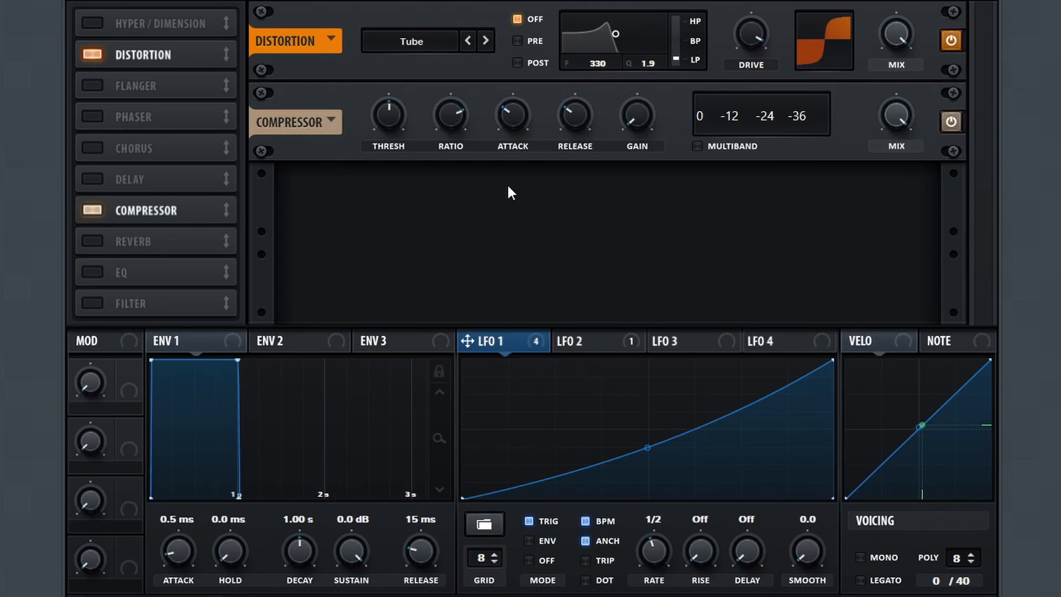
left_click(700, 146)
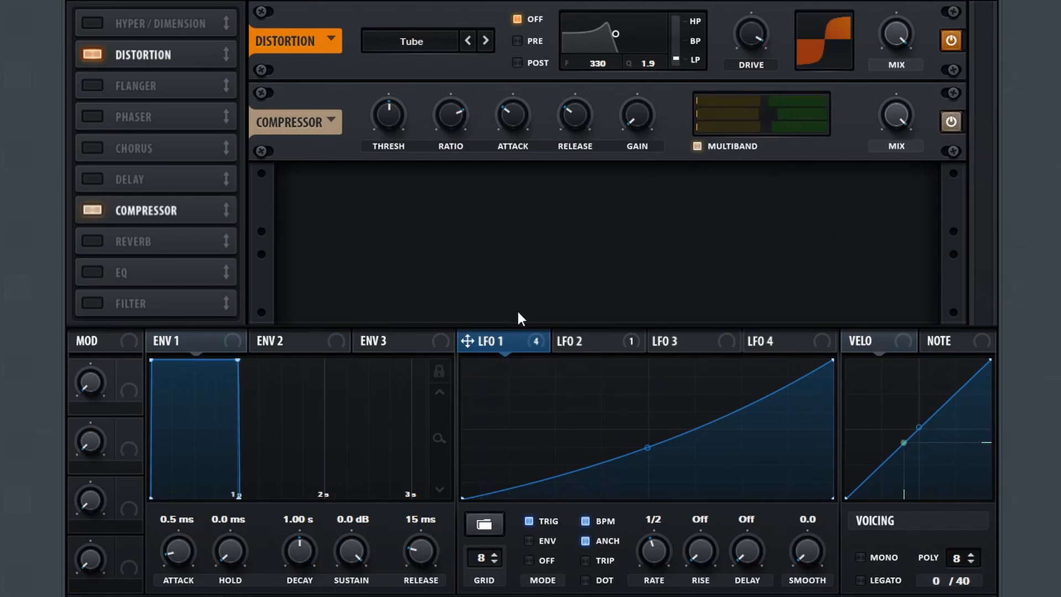
left_click_drag(115, 210, 158, 86)
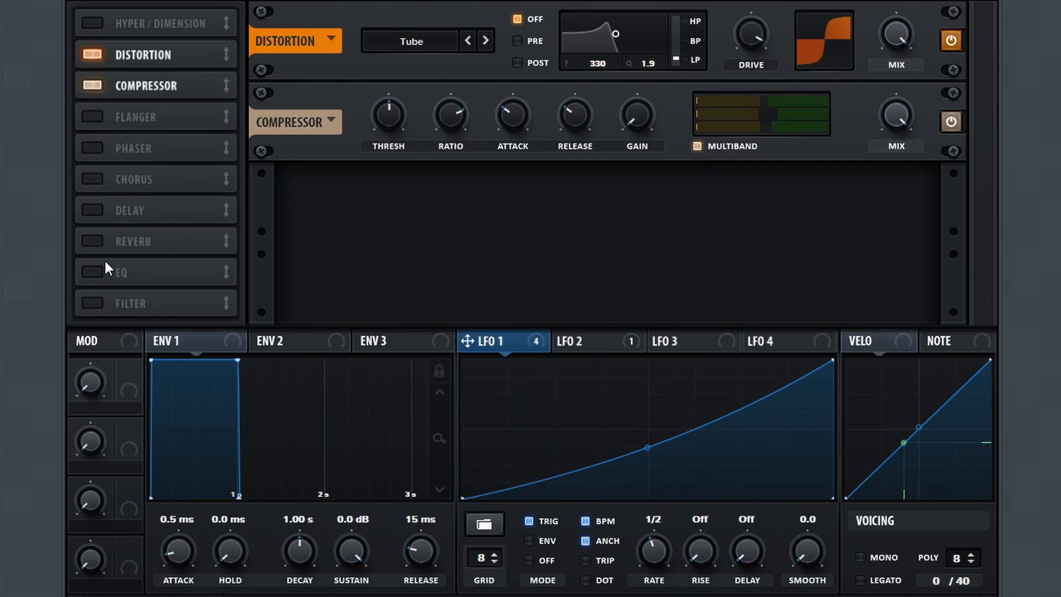
Step: Enable the EQ directly after the compressor and turn its low band into a peak filter with a gain cut
left_click(92, 269)
left_click_drag(94, 271, 177, 110)
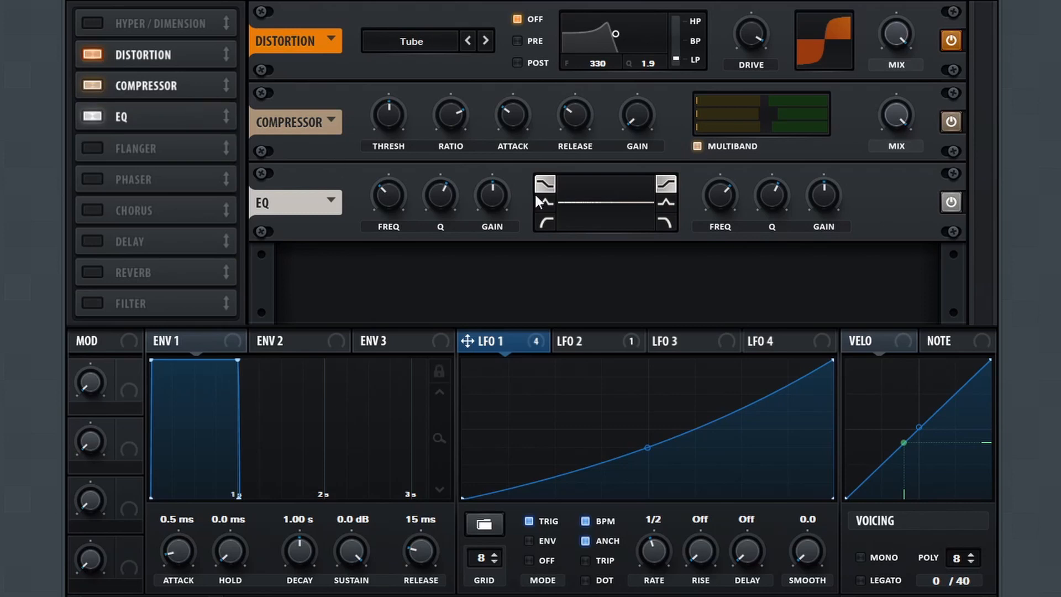
left_click(544, 203)
left_click_drag(494, 200, 484, 260)
Step: Modulate the EQ low band's frequency with LFO 1 from a low starting frequency and set its gain to 9.1 dB
left_click_drag(390, 195, 504, 262)
mouse_move(395, 197)
left_mouse_down()
mouse_move(394, 218)
mouse_move(390, 194)
left_mouse_up()
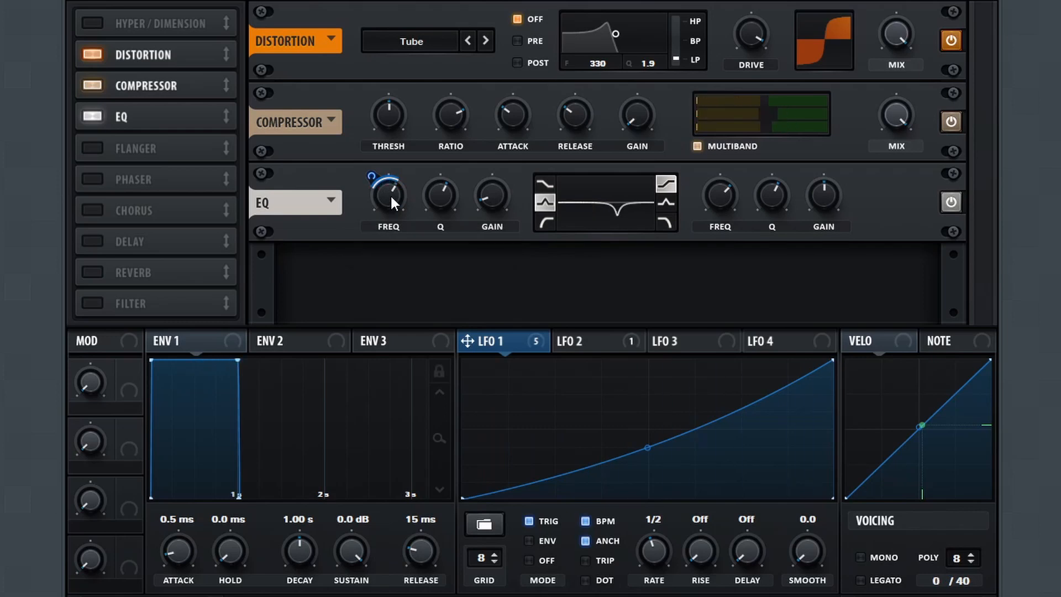
mouse_move(391, 199)
left_click_drag(563, 341, 402, 242)
left_click_drag(372, 176, 387, 128)
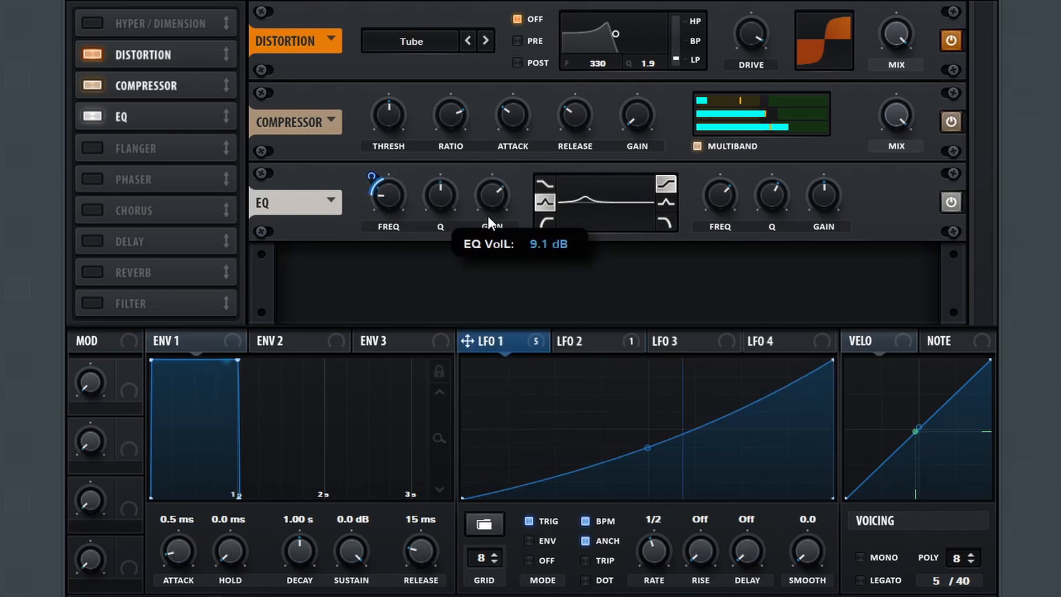
scroll(487, 217, "up", 3)
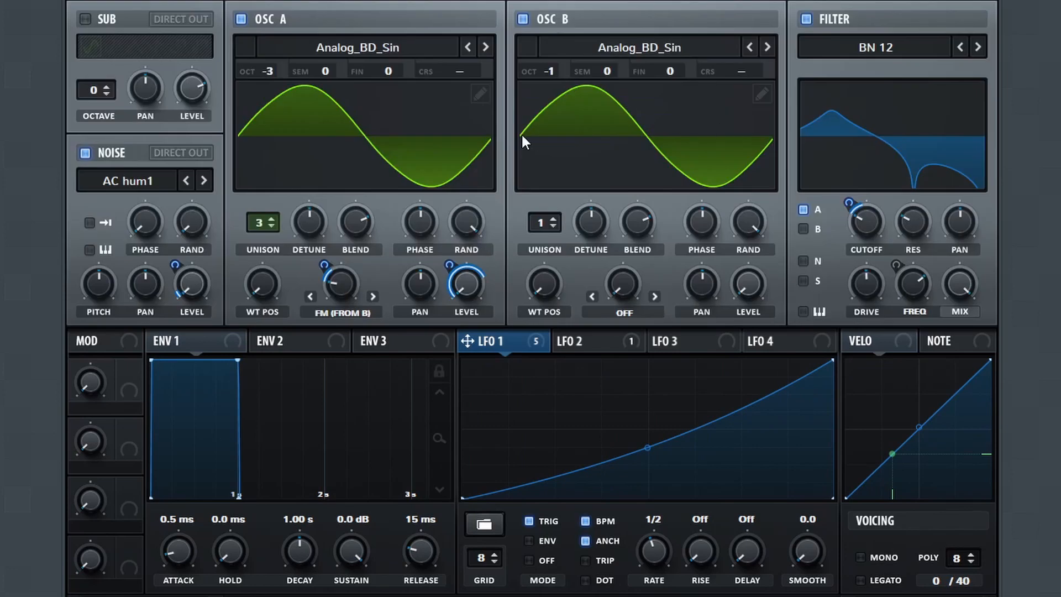
Step: Disable OSC B and load the DS Saw and Tri wavetable into OSC A with 16 unison voices
left_click_drag(549, 71, 551, 62)
left_click(523, 19)
left_click(485, 47)
left_click(485, 47)
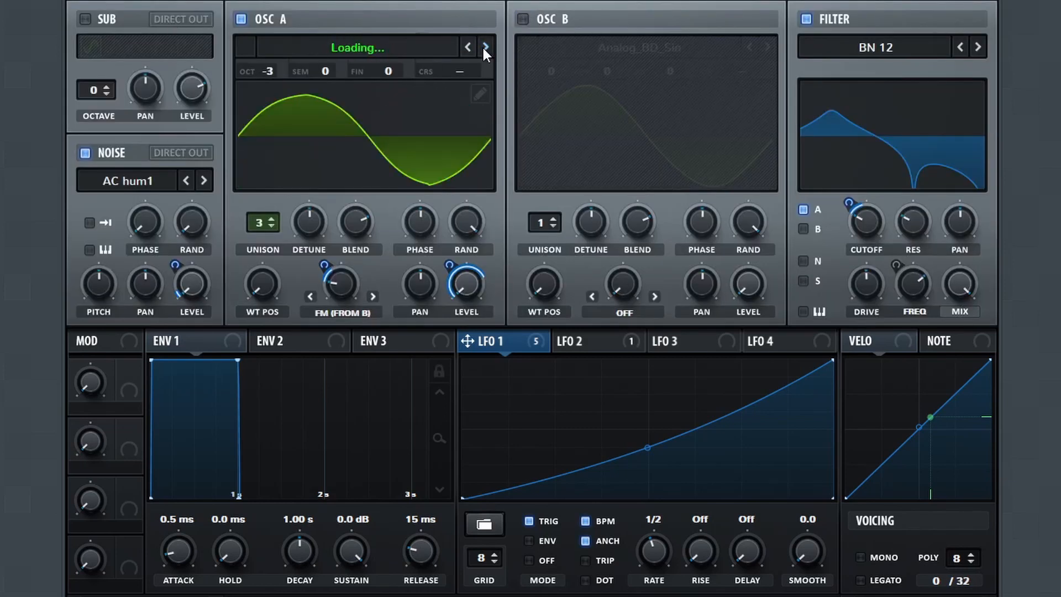
left_click(484, 48)
left_click(485, 47)
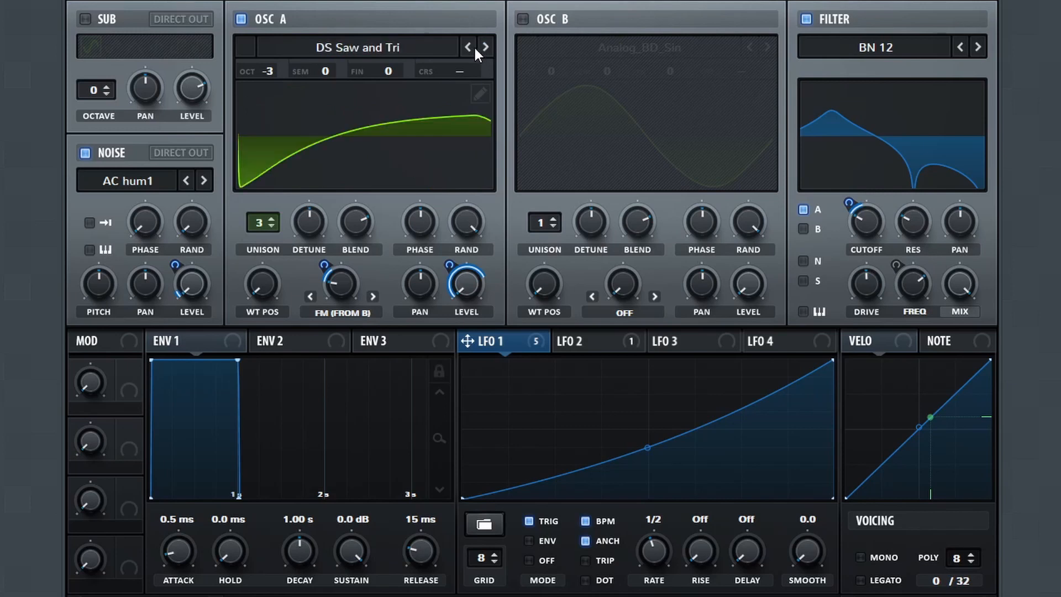
left_click(484, 47)
left_click(467, 47)
left_click_drag(260, 221, 261, 183)
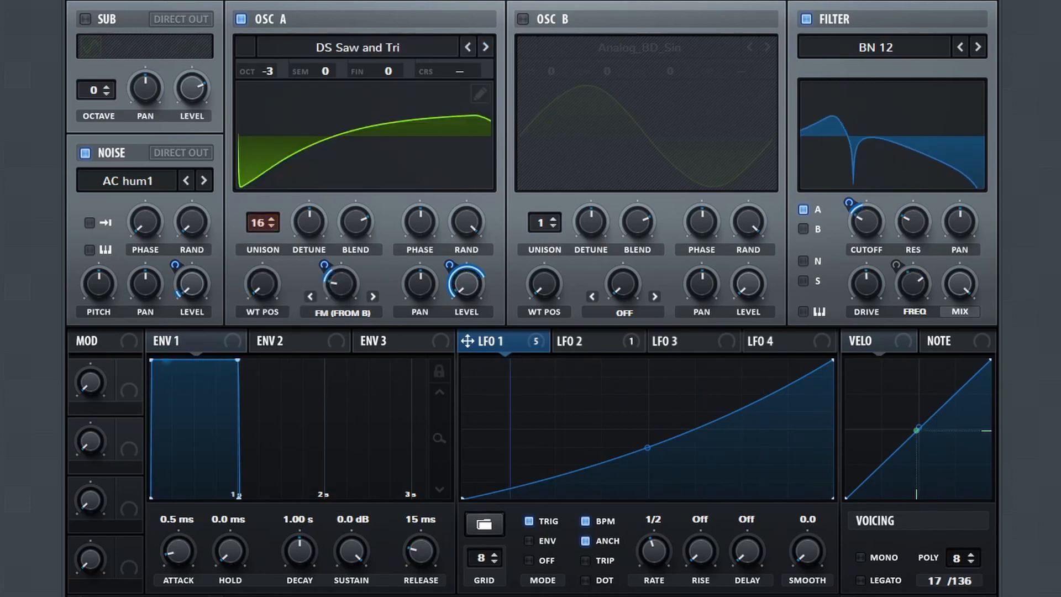
Step: Change the EQ low band to a gain cut, raise its frequency, and widen LFO 1's modulation of that frequency
left_click(340, 1)
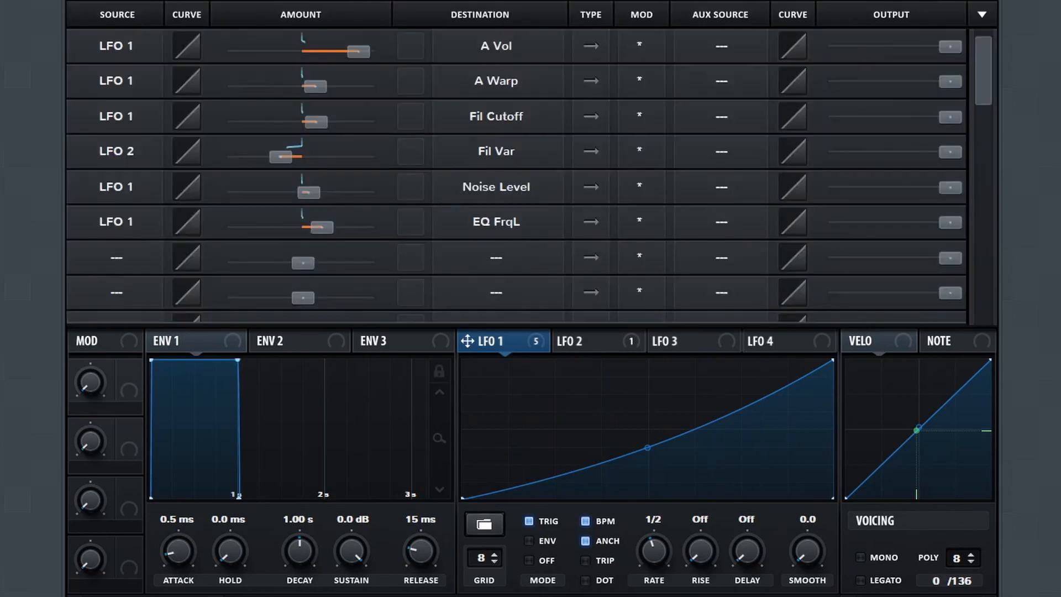
left_click(326, 1)
left_click_drag(508, 197, 447, 274)
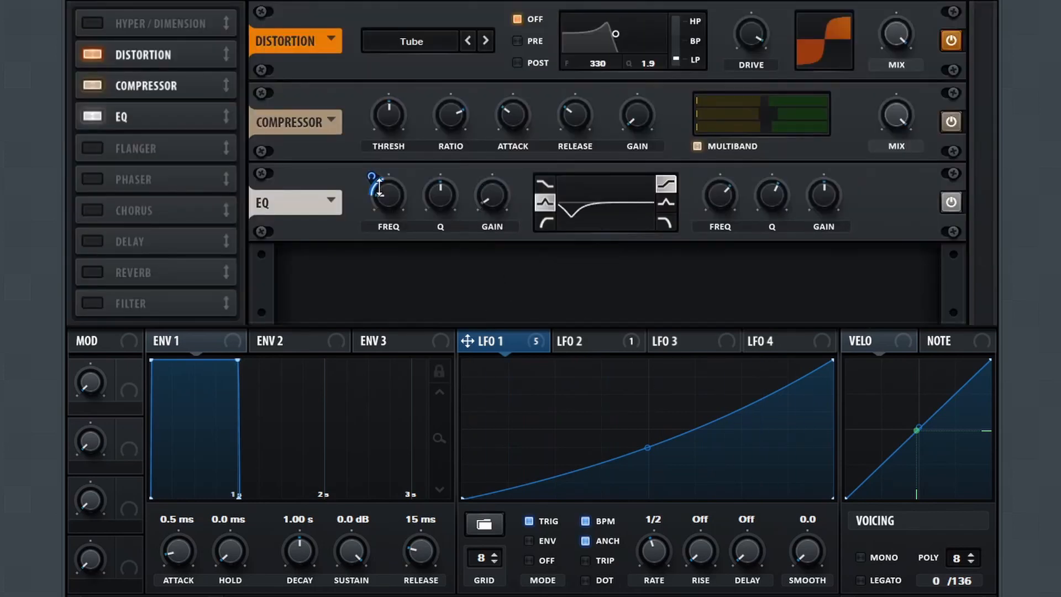
left_click_drag(380, 191, 362, 211)
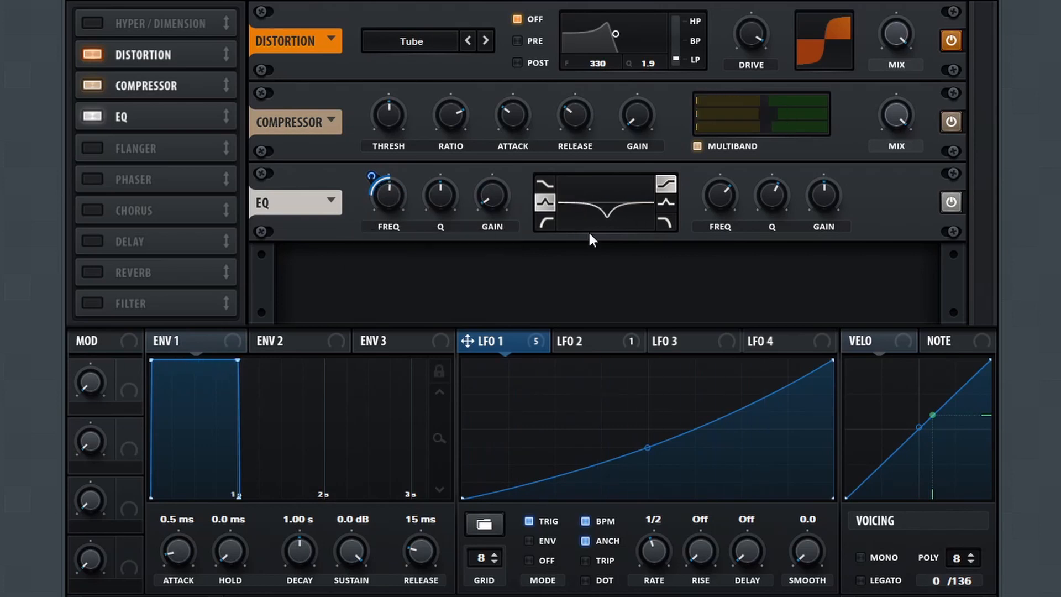
Step: Raise the EQ low band's frequency and the BN 12 filter's FREQ setting, and return to the effects rack
left_click_drag(401, 205, 393, 178)
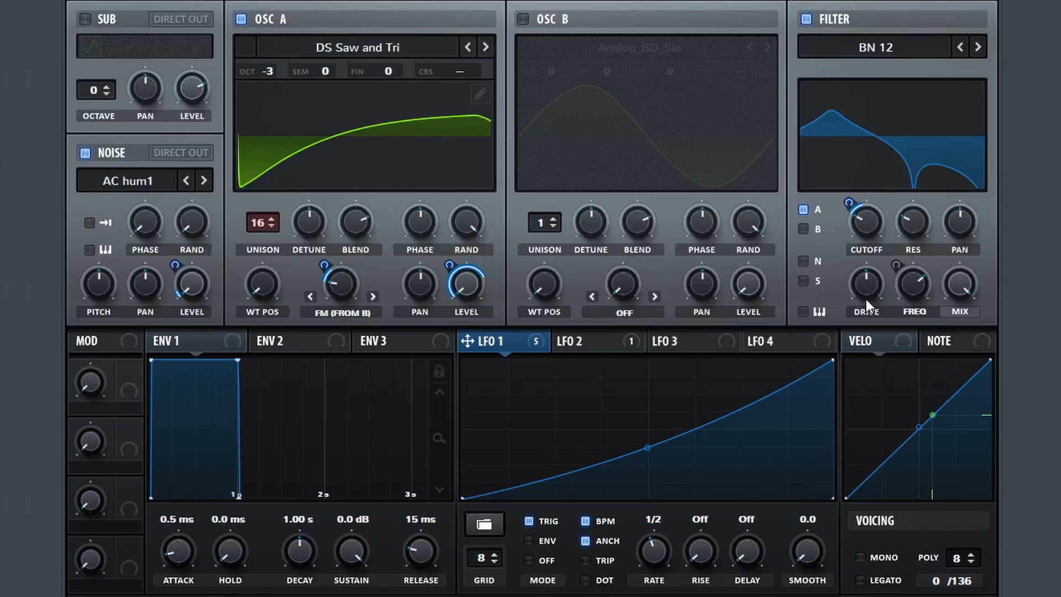
mouse_move(911, 284)
left_mouse_down()
mouse_move(904, 266)
mouse_move(892, 304)
mouse_move(895, 275)
left_mouse_up()
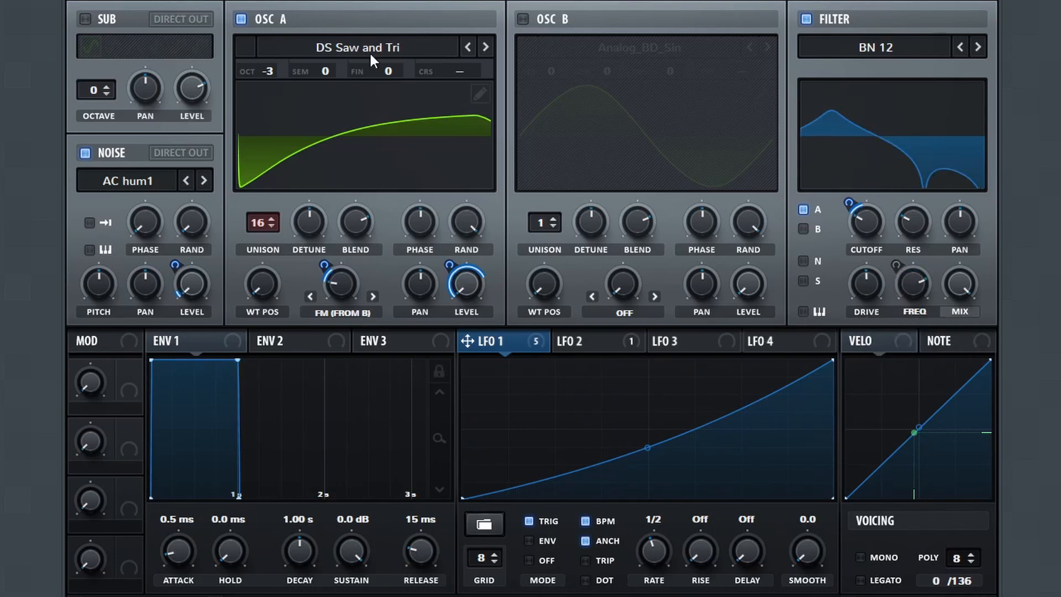
left_click(302, 1)
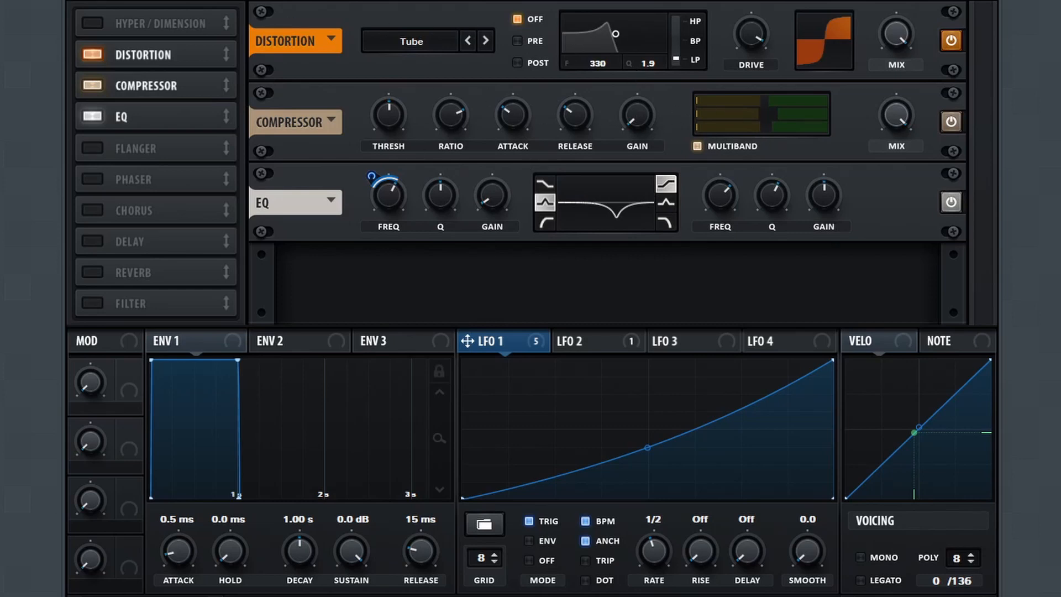
left_click(237, 102)
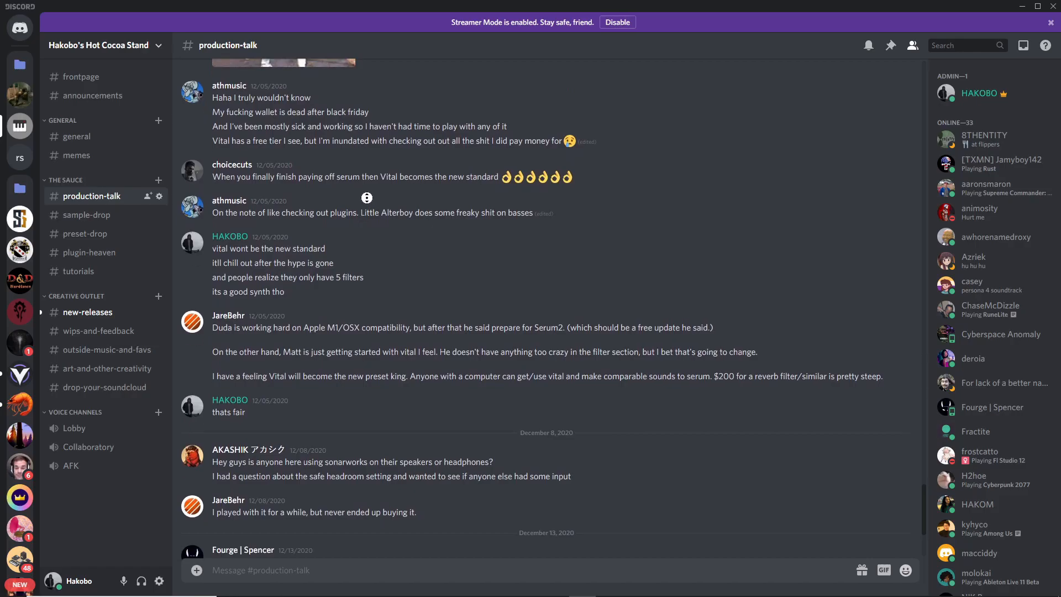
Step: Switch to Discord and look through the server's production-talk, sample-drop, preset-drop and new-releases channels
middle_click(379, 200)
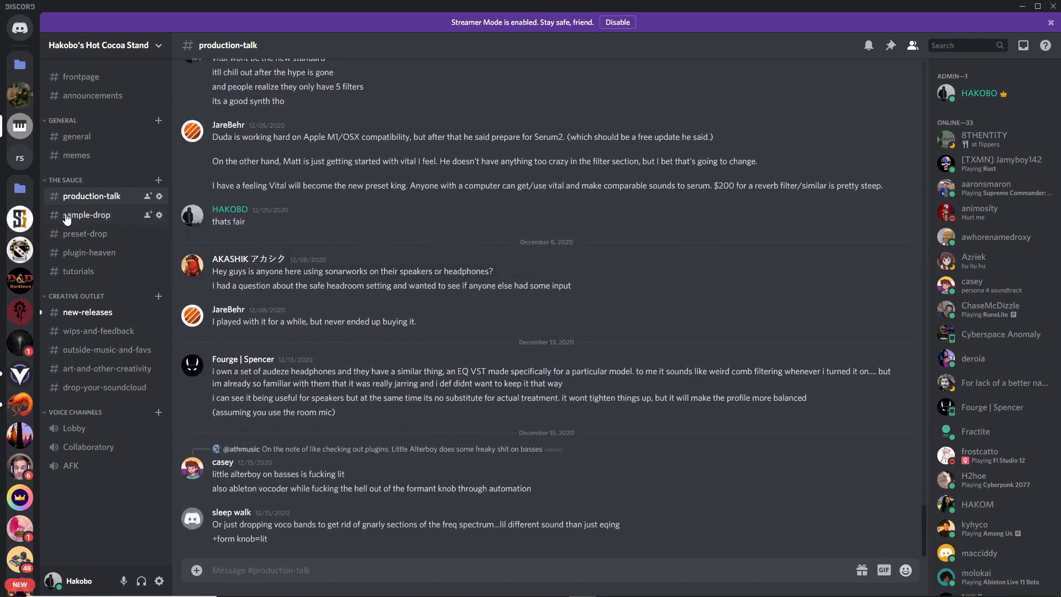
left_click(64, 216)
key("alt+Down")
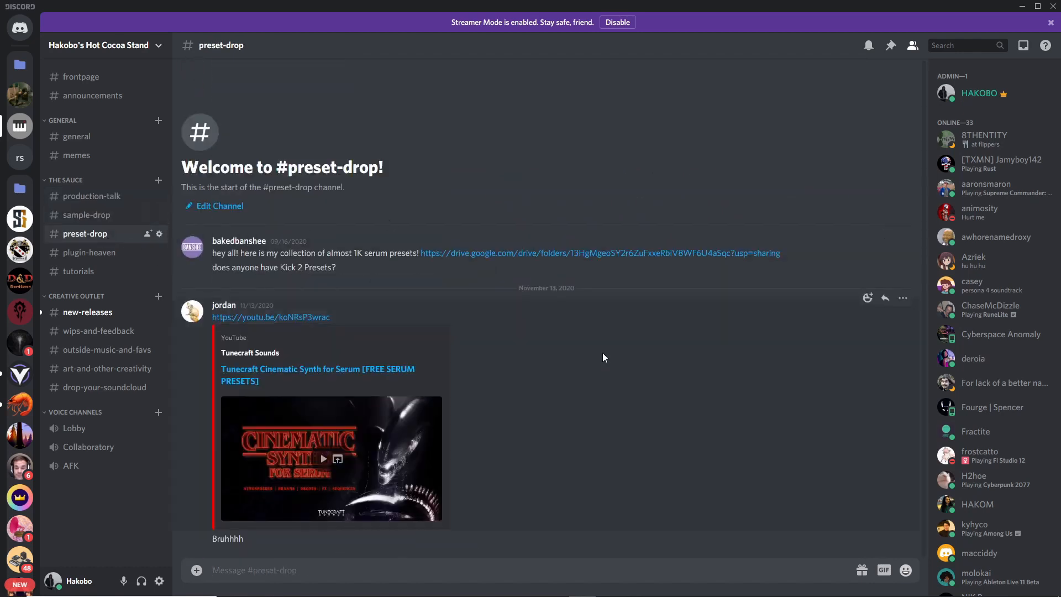
left_click(101, 320)
scroll(494, 260, "down", 2)
scroll(530, 199, "up", 1)
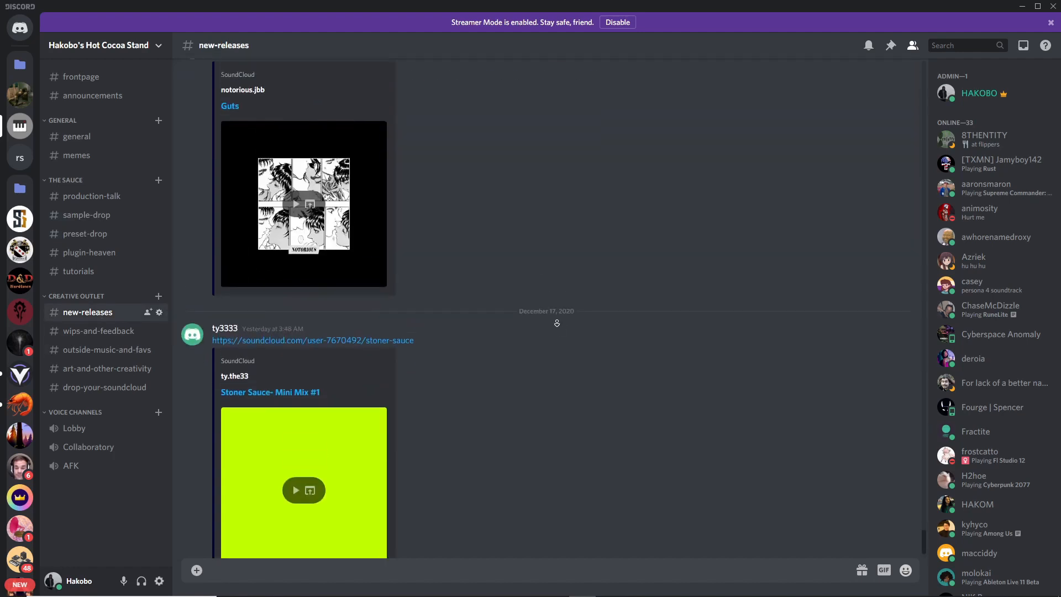
scroll(556, 323, "down", 1)
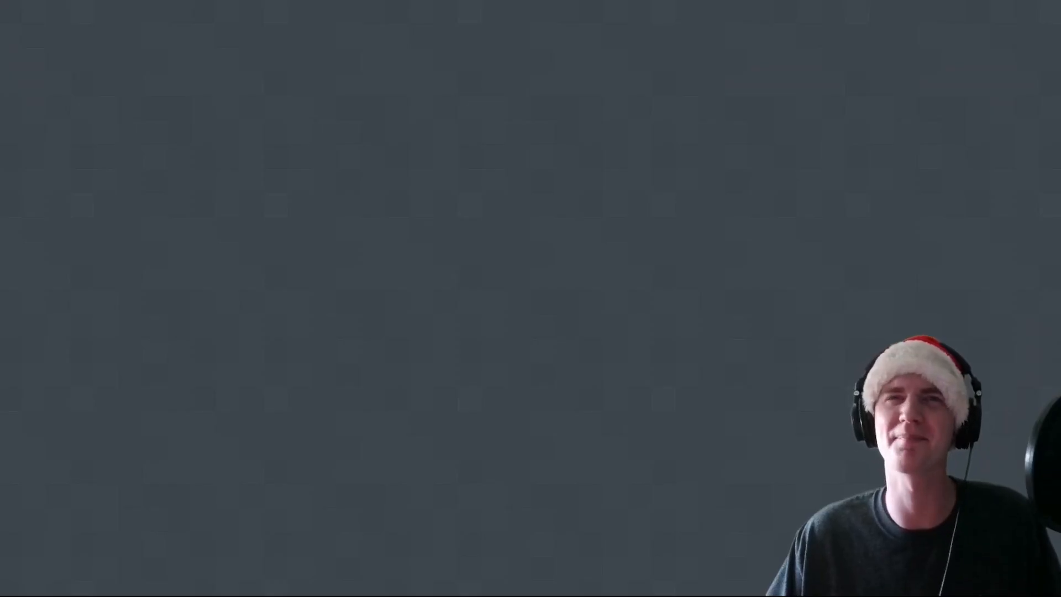